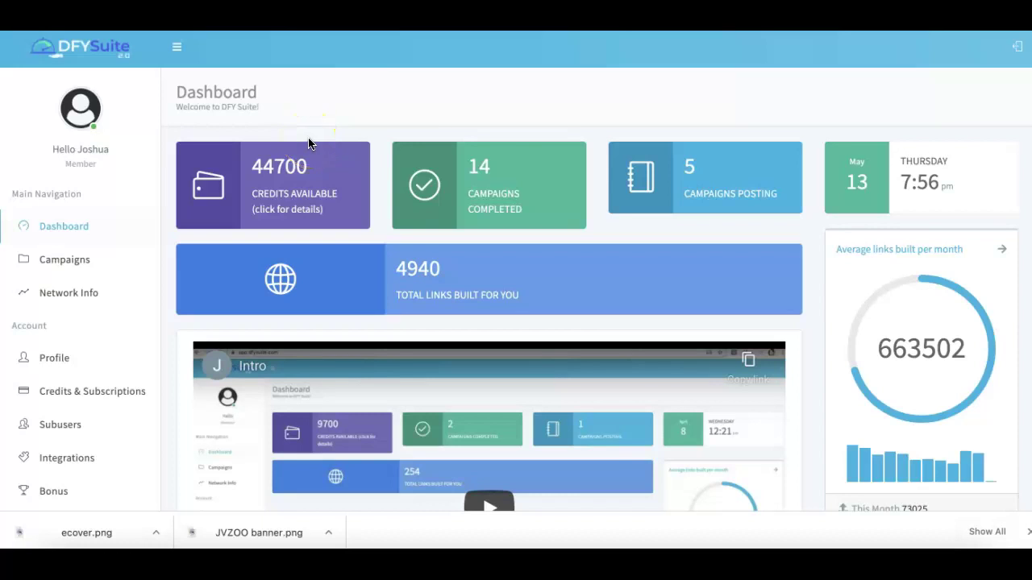
Step: Highlight the 4940 total links figure on the dashboard, then clear the highlight
{"action": "left_click", "coordinate": [313, 129]}
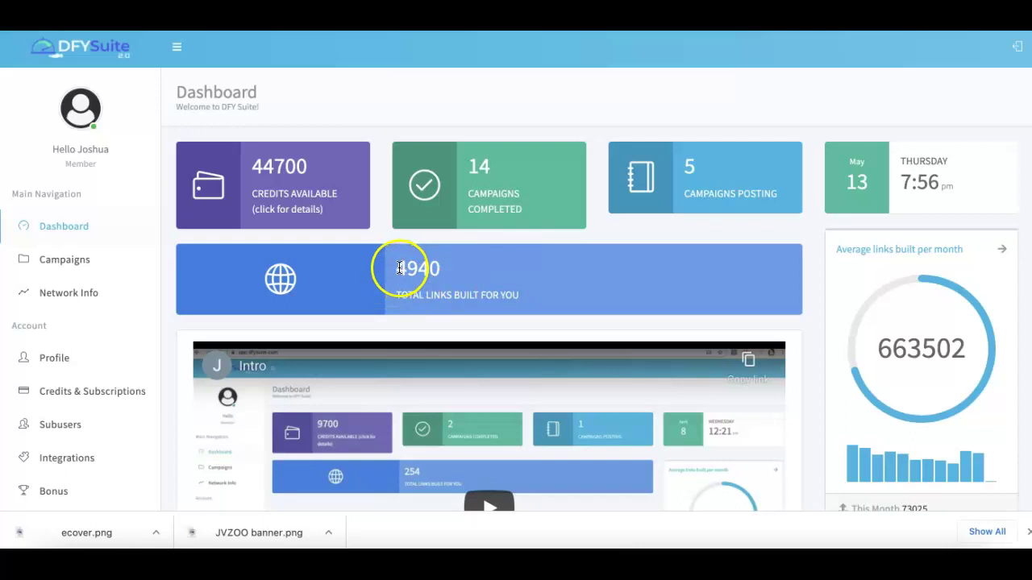
{"action": "left_click_drag", "start_coordinate": [395, 267], "coordinate": [442, 269]}
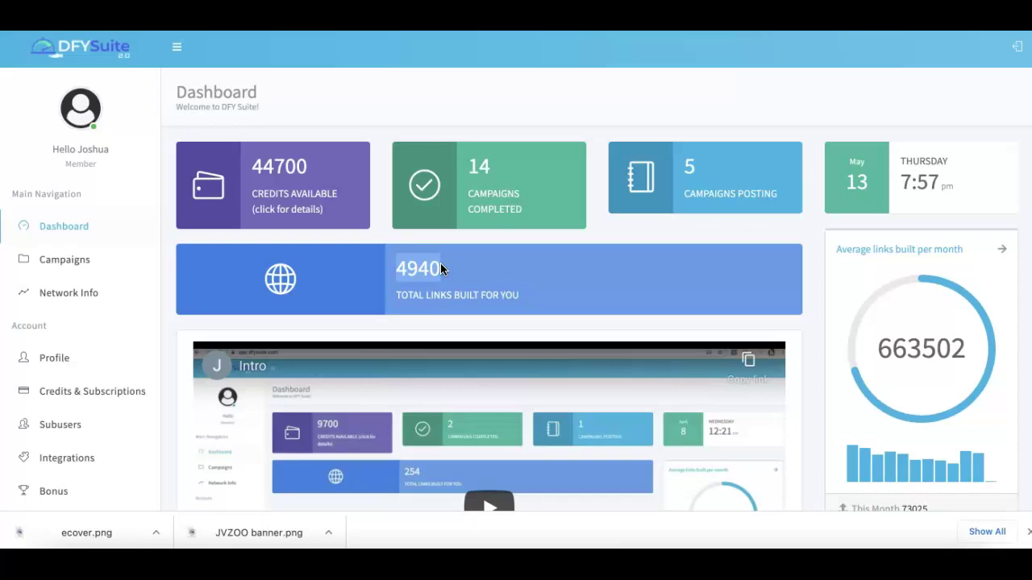
{"action": "left_click", "coordinate": [444, 269]}
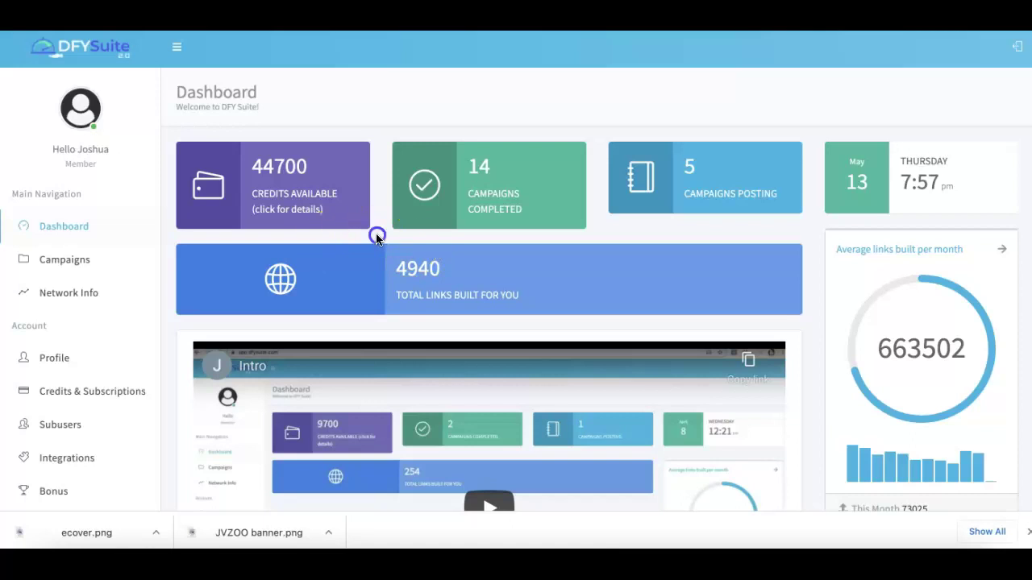
Step: Go to Campaigns and start a new campaign, reviewing the empty General step
{"action": "left_click", "coordinate": [75, 264]}
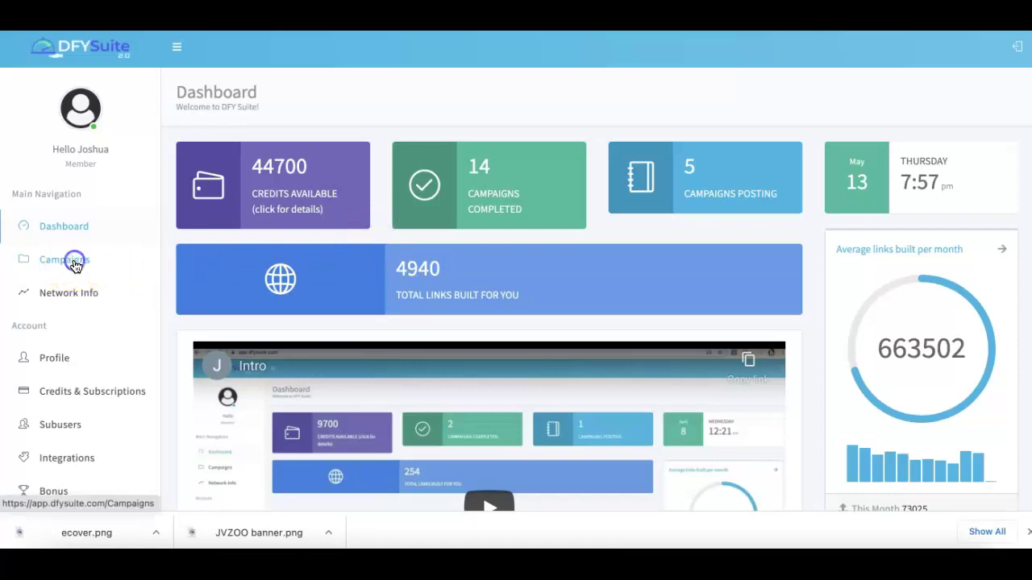
{"action": "left_click", "coordinate": [960, 100]}
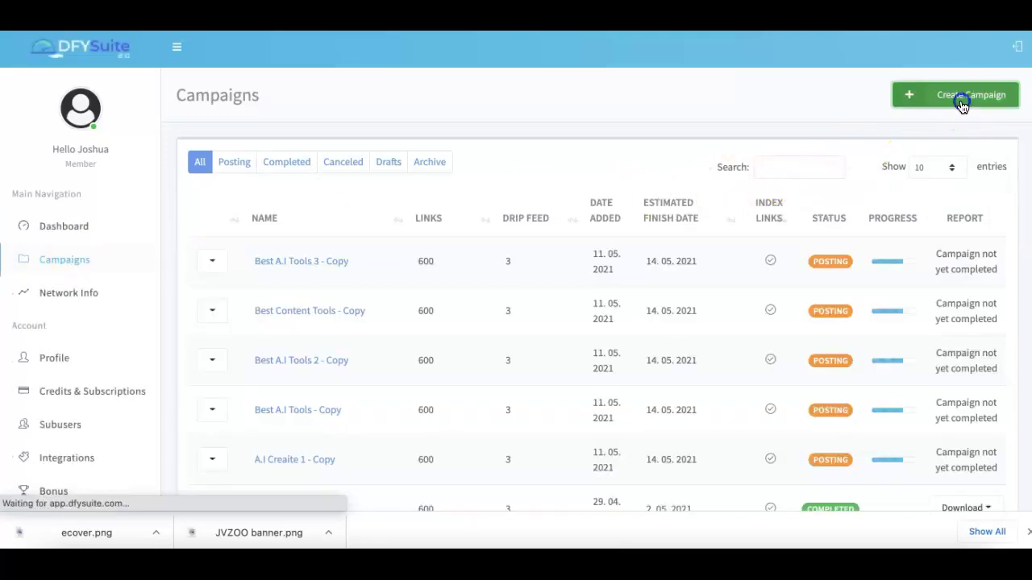
{"action": "scroll", "coordinate": [564, 145], "scroll_direction": "up", "scroll_amount": 3}
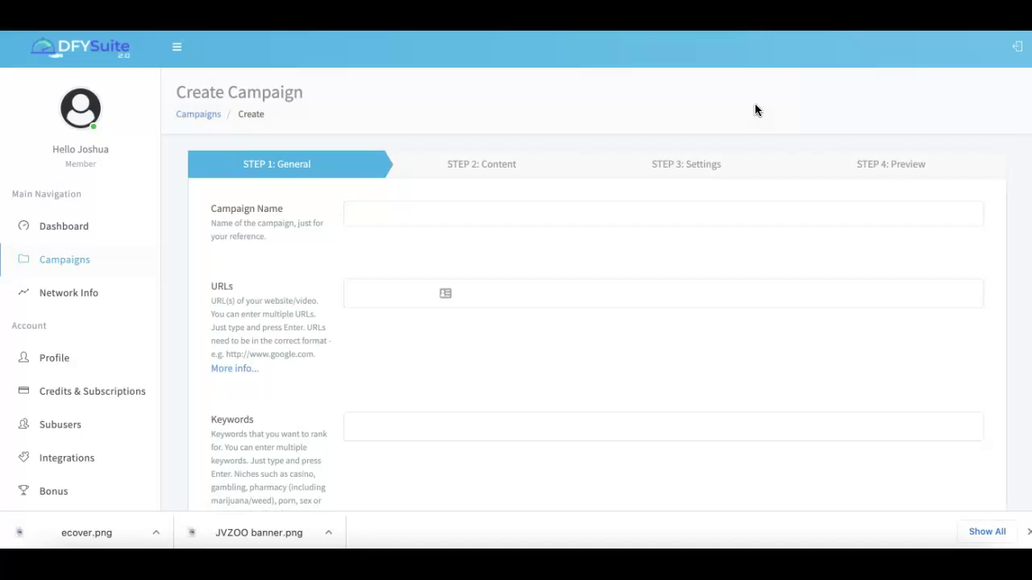
{"action": "scroll", "coordinate": [325, 184], "scroll_direction": "down", "scroll_amount": 1}
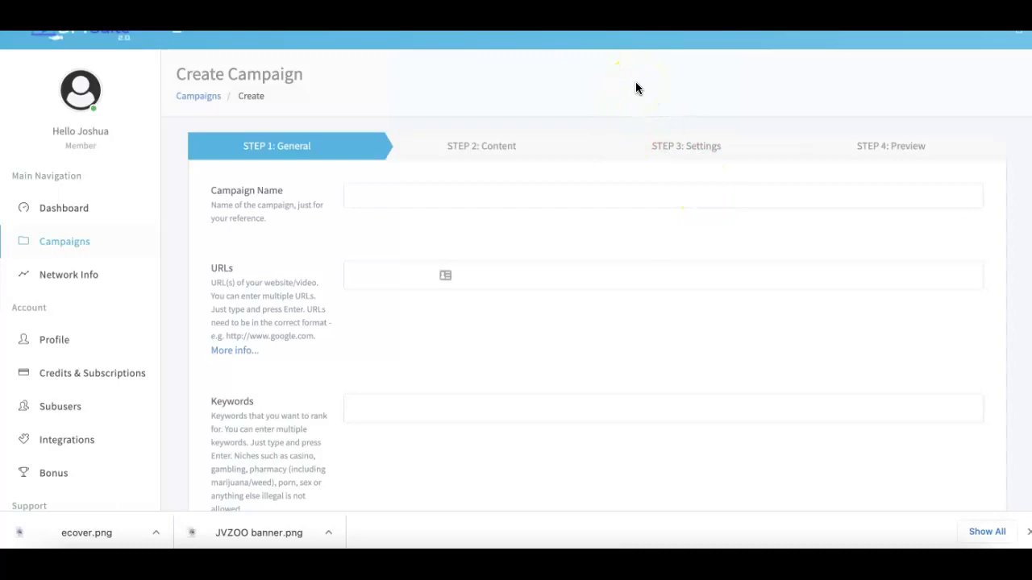
{"action": "scroll", "coordinate": [635, 83], "scroll_direction": "down", "scroll_amount": 1}
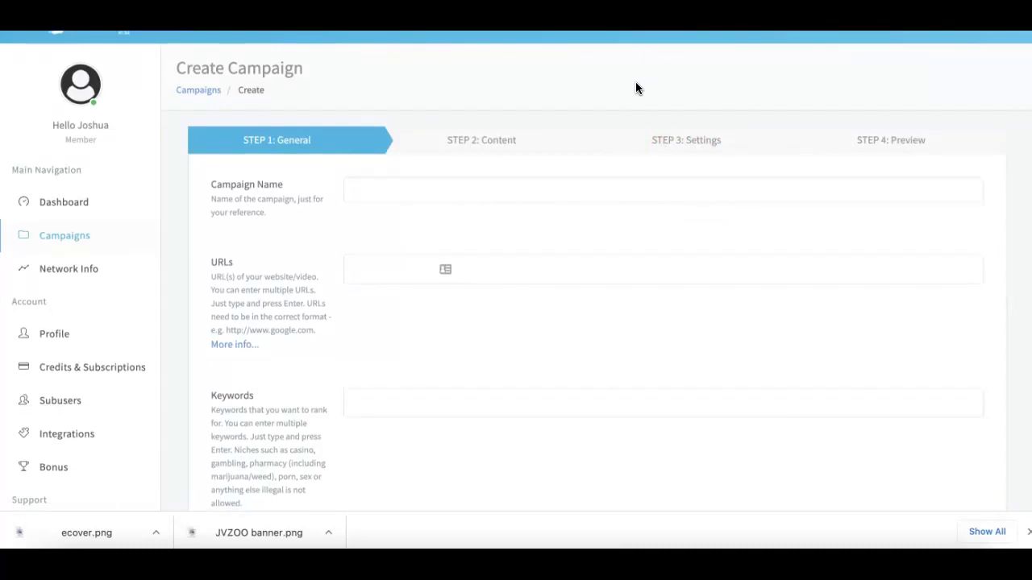
{"action": "scroll", "coordinate": [636, 83], "scroll_direction": "down", "scroll_amount": 1}
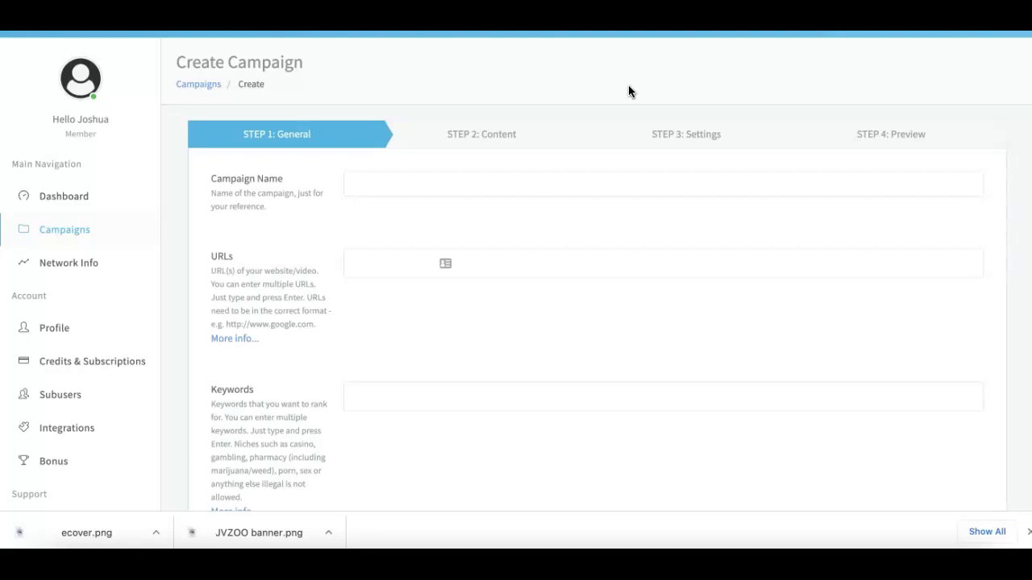
Step: Name the campaign 'Demo Viodeo 1' and paste the YouTube video address as its URL
{"action": "left_click", "coordinate": [437, 190]}
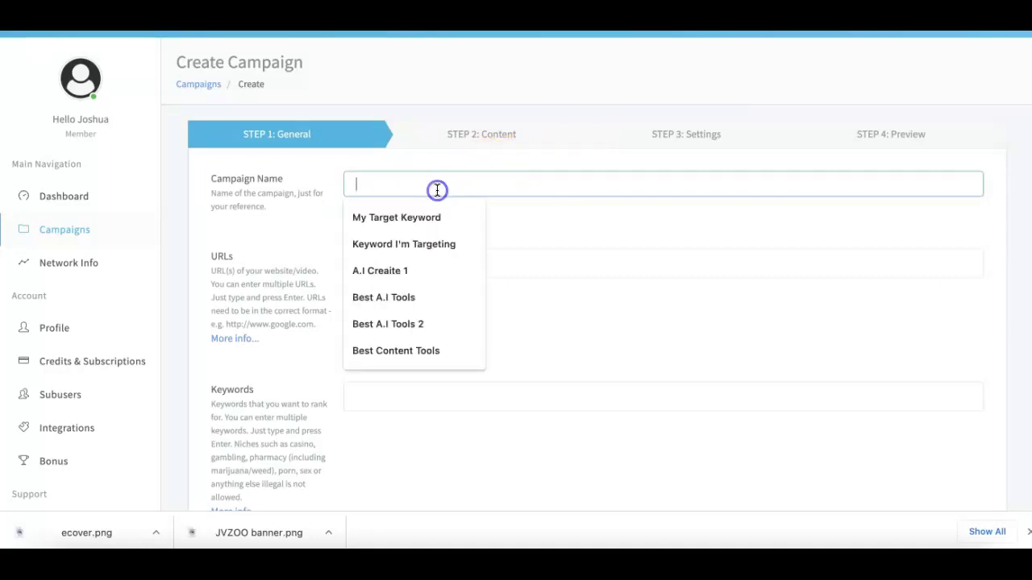
{"action": "type", "text": "Demo V"}
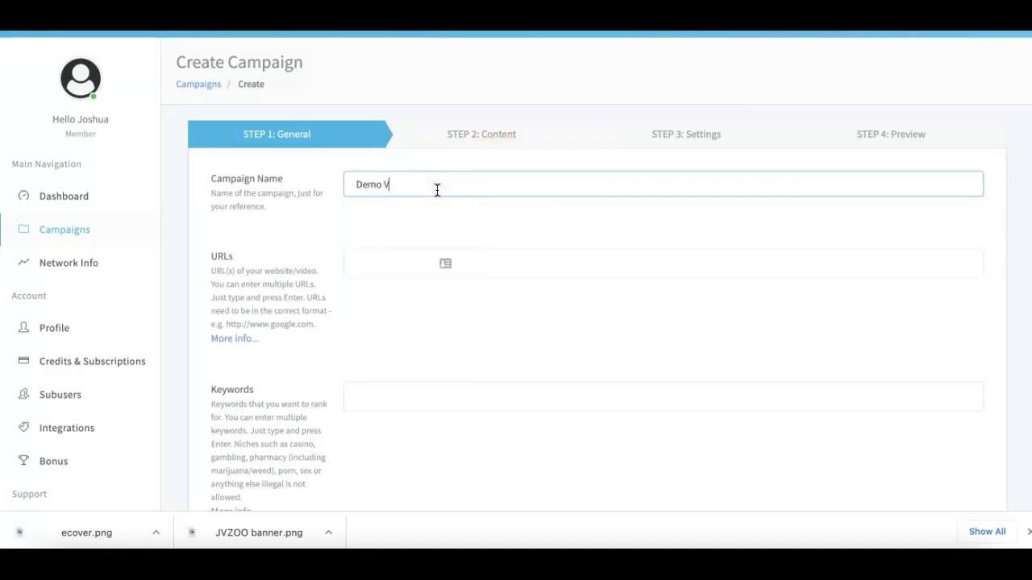
{"action": "type", "text": "iodeo 1"}
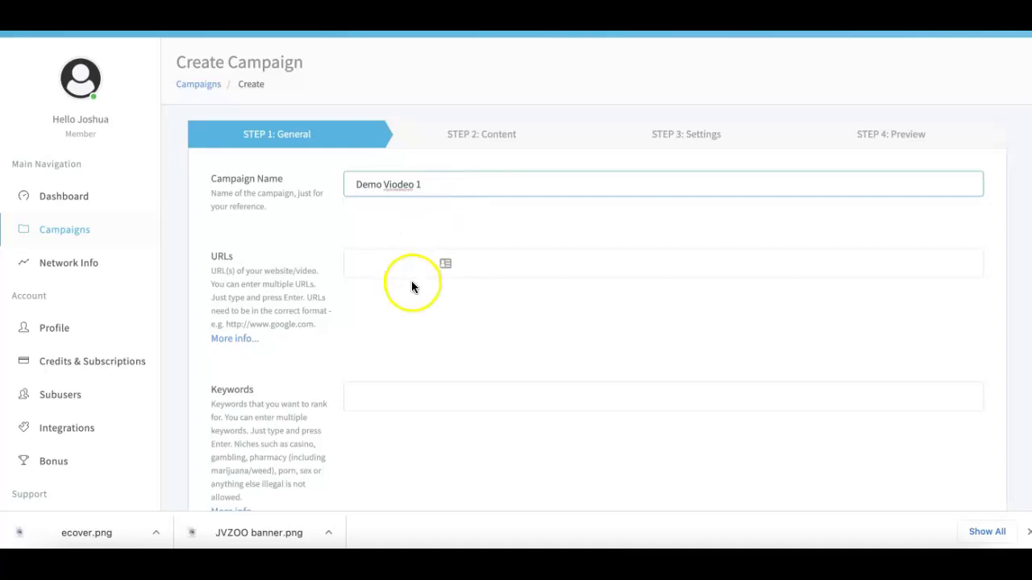
{"action": "left_click", "coordinate": [407, 272]}
{"action": "type", "text": "https://www.youtube.com/watch?v=duKlAWMBgbs"}
{"action": "key", "text": "Return"}
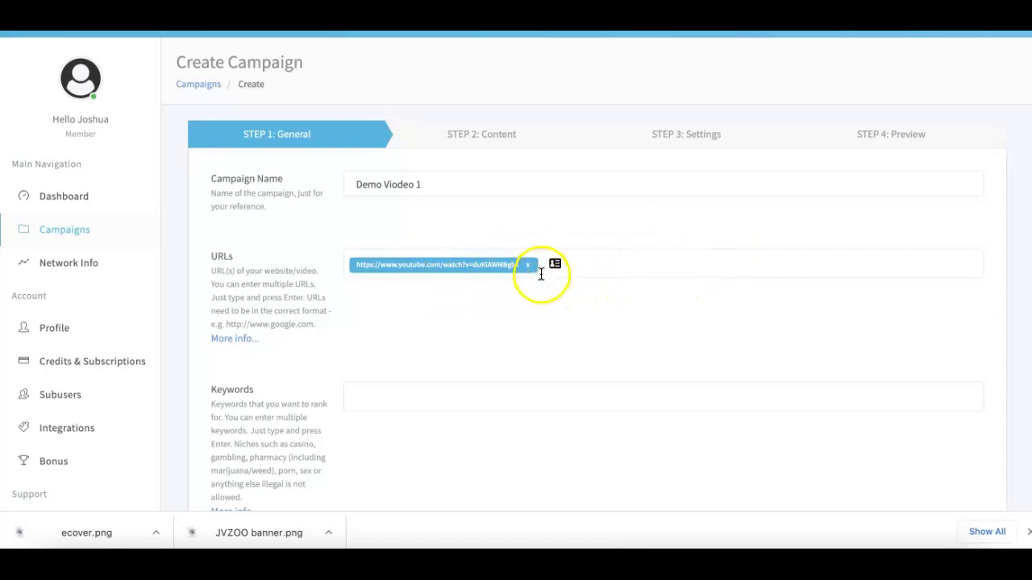
{"action": "left_click", "coordinate": [418, 275]}
{"action": "left_click", "coordinate": [430, 260]}
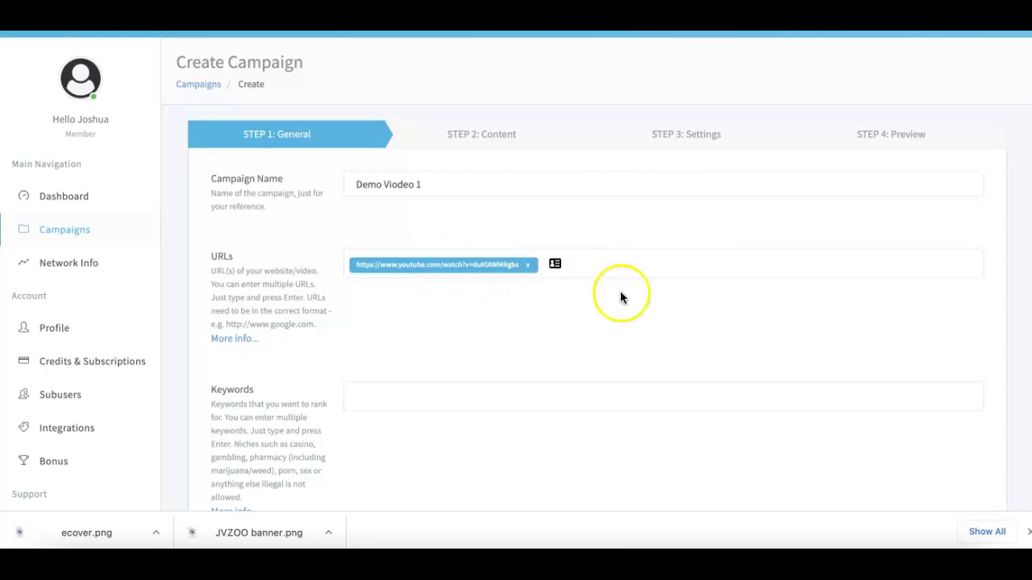
{"action": "left_click", "coordinate": [573, 260]}
{"action": "left_click", "coordinate": [506, 266]}
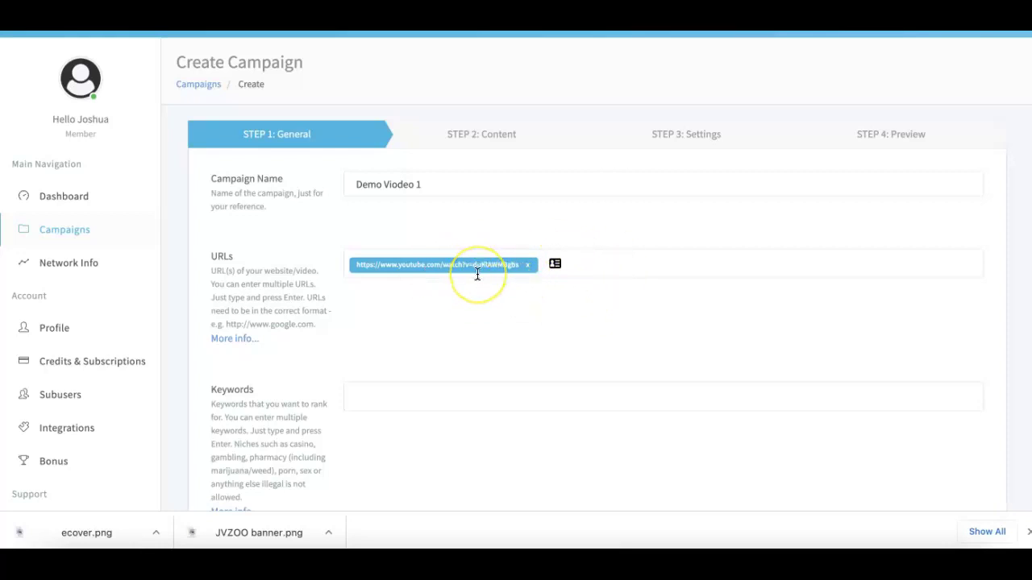
Step: Add the keyword 'how to get high quality links', correcting the mistyped last word
{"action": "scroll", "coordinate": [478, 274], "scroll_direction": "down", "scroll_amount": 1}
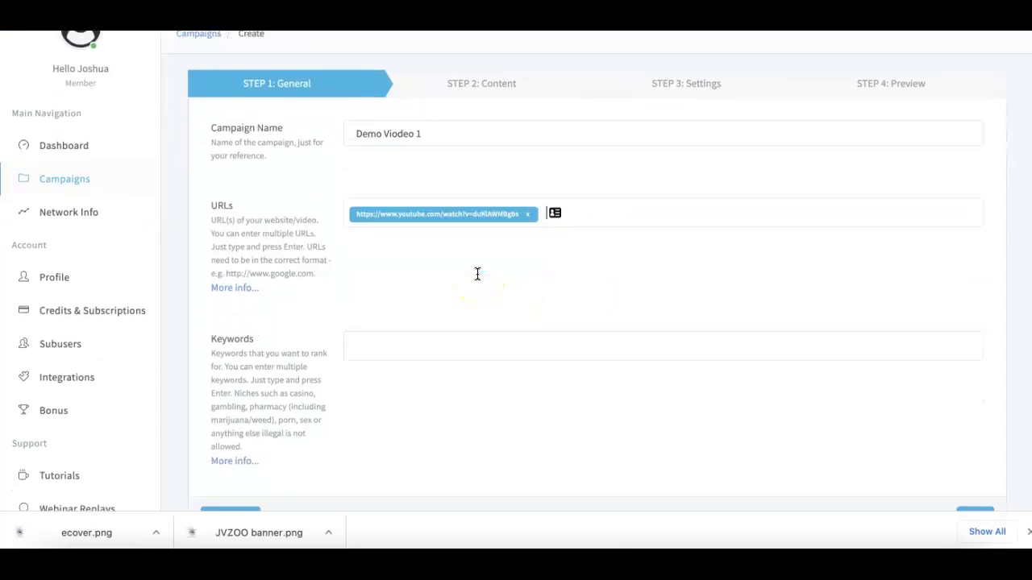
{"action": "left_click", "coordinate": [396, 347]}
{"action": "type", "text": "how to"}
{"action": "type", "text": " get high quali"}
{"action": "type", "text": "ty looks"}
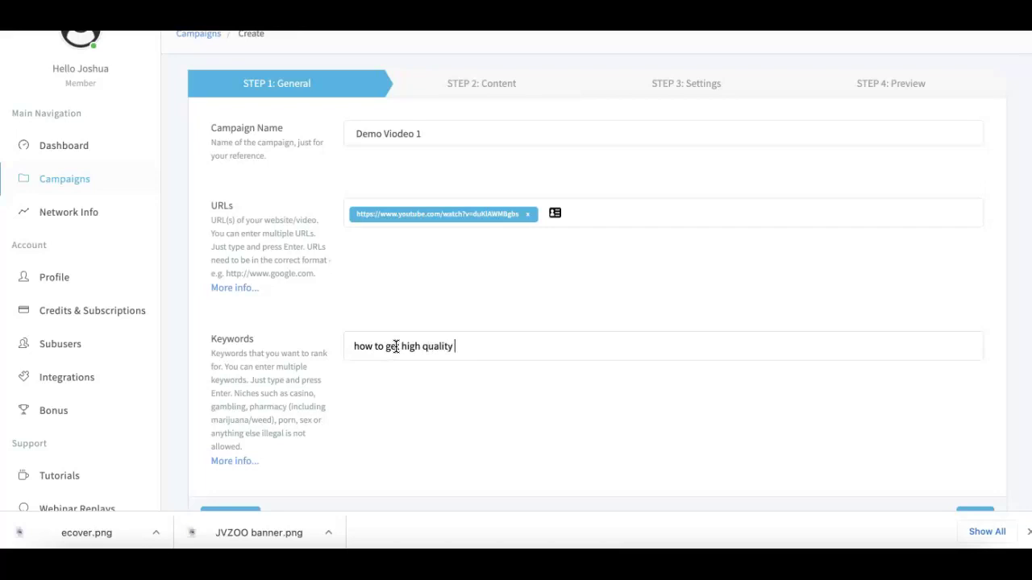
{"action": "key", "text": "BackSpace"}
{"action": "key", "text": "BackSpace"}
{"action": "key", "text": "BackSpace"}
{"action": "type", "text": "in"}
{"action": "key", "text": "BackSpace"}
{"action": "key", "text": "BackSpace"}
{"action": "type", "text": "inks"}
{"action": "key", "text": "Return"}
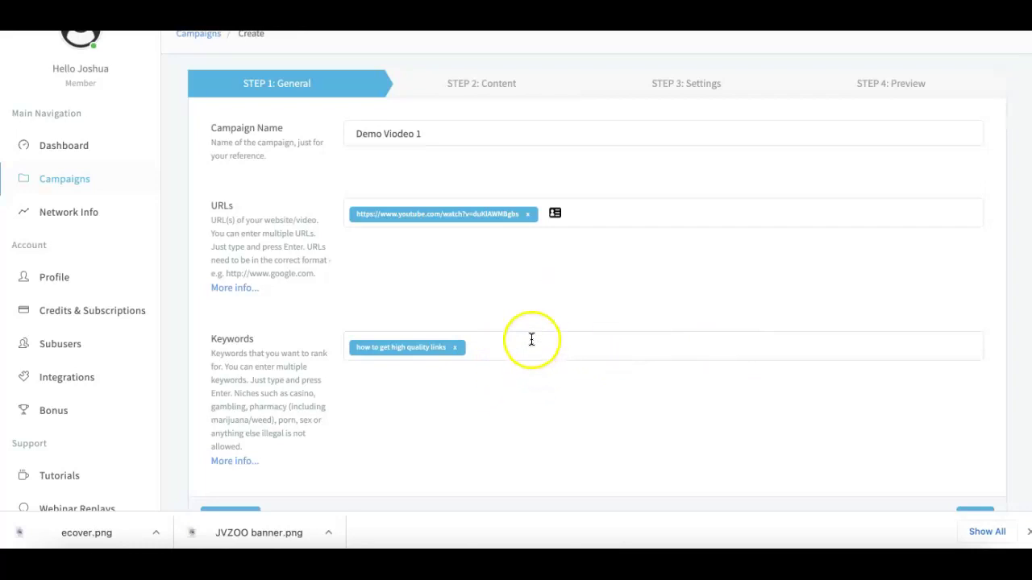
{"action": "scroll", "coordinate": [528, 338], "scroll_direction": "down", "scroll_amount": 1}
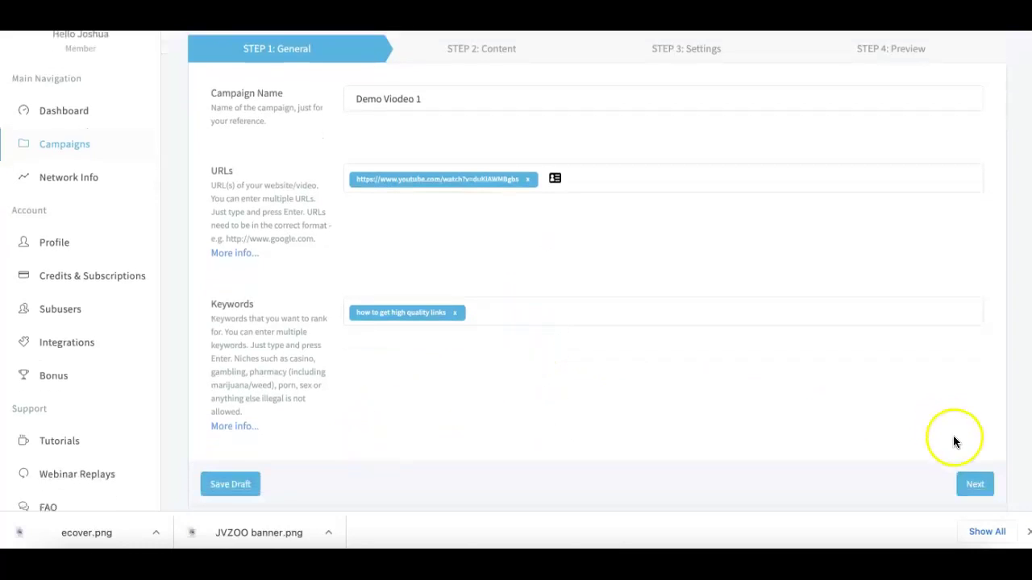
Step: Advance to Step 2: Content with automatic generation, keyword scraping and English language
{"action": "left_click", "coordinate": [974, 484]}
{"action": "scroll", "coordinate": [548, 295], "scroll_direction": "up", "scroll_amount": 3}
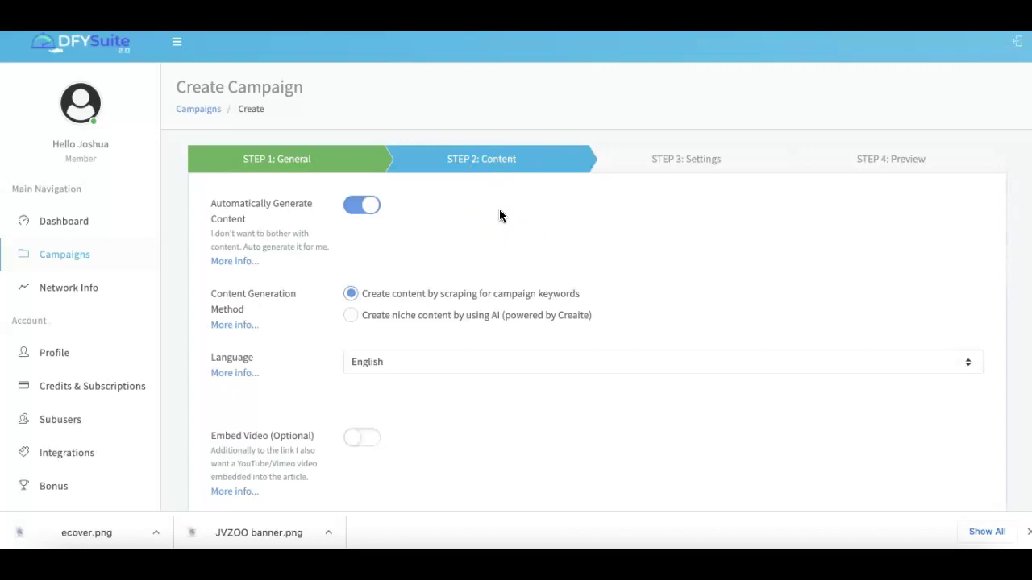
{"action": "left_click", "coordinate": [352, 213]}
{"action": "scroll", "coordinate": [380, 212], "scroll_direction": "down", "scroll_amount": 1}
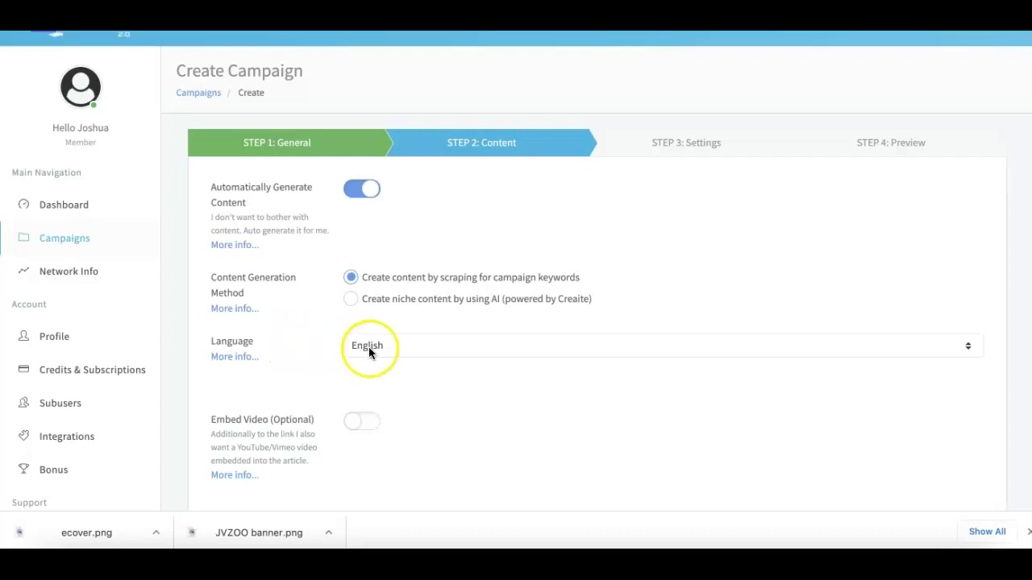
Step: Keep English as the content language
{"action": "left_click", "coordinate": [420, 346]}
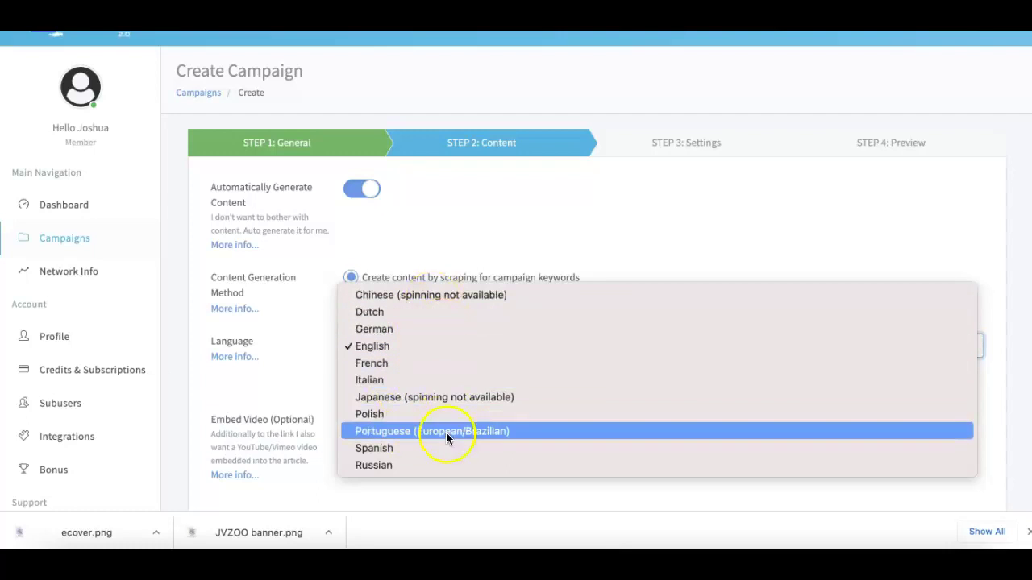
{"action": "left_click", "coordinate": [389, 345]}
{"action": "scroll", "coordinate": [344, 335], "scroll_direction": "down", "scroll_amount": 1}
{"action": "scroll", "coordinate": [344, 335], "scroll_direction": "down", "scroll_amount": 1}
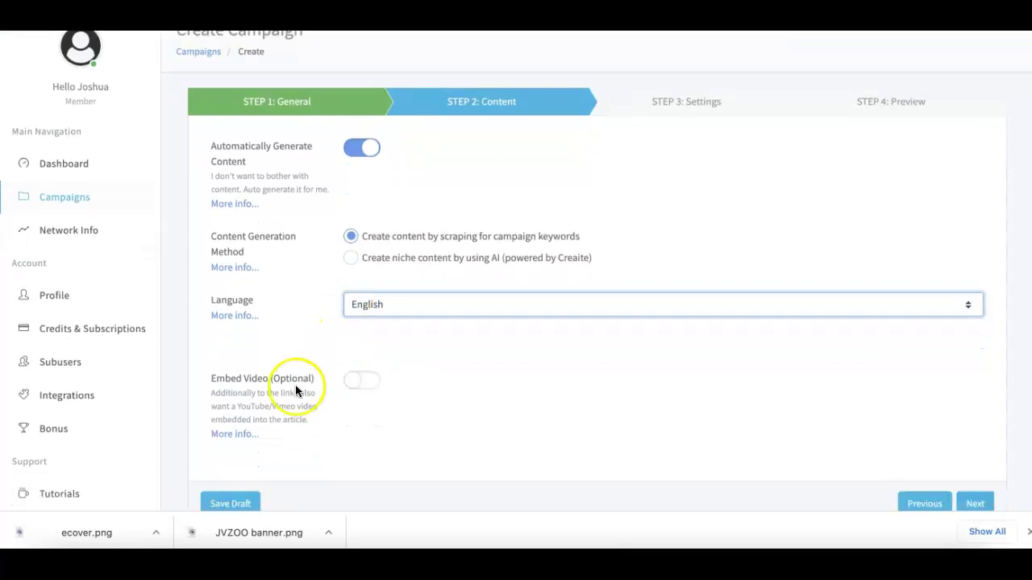
Step: Turn on video embedding and add the YouTube link as the embedded video
{"action": "left_click", "coordinate": [361, 382]}
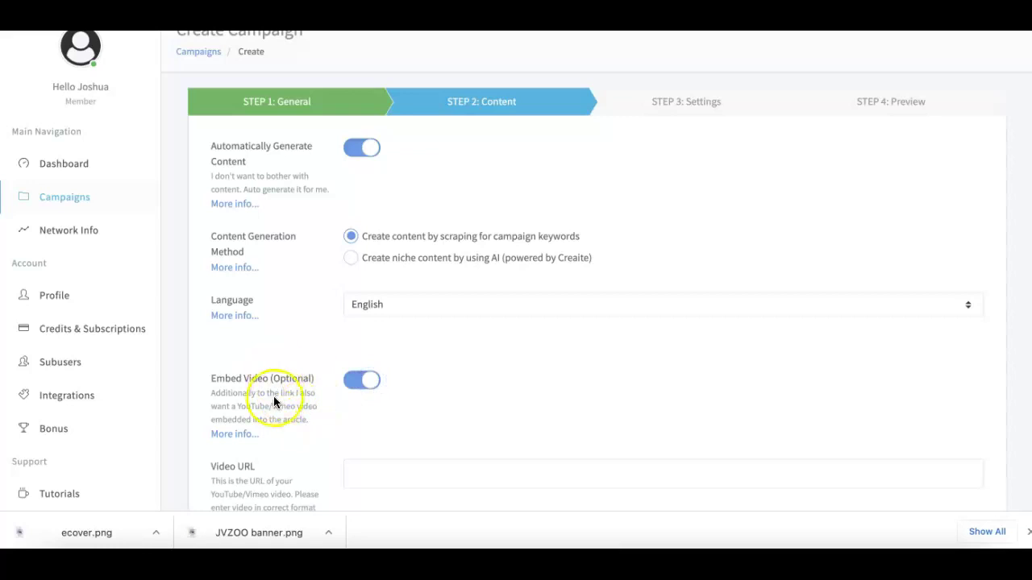
{"action": "scroll", "coordinate": [271, 394], "scroll_direction": "down", "scroll_amount": 3}
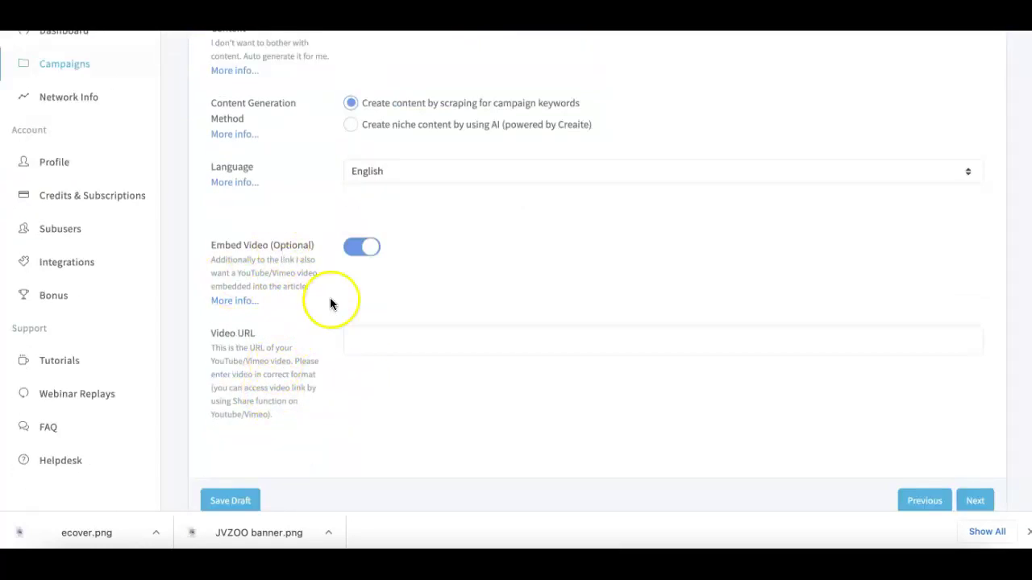
{"action": "left_click", "coordinate": [392, 339]}
{"action": "type", "text": "ht"}
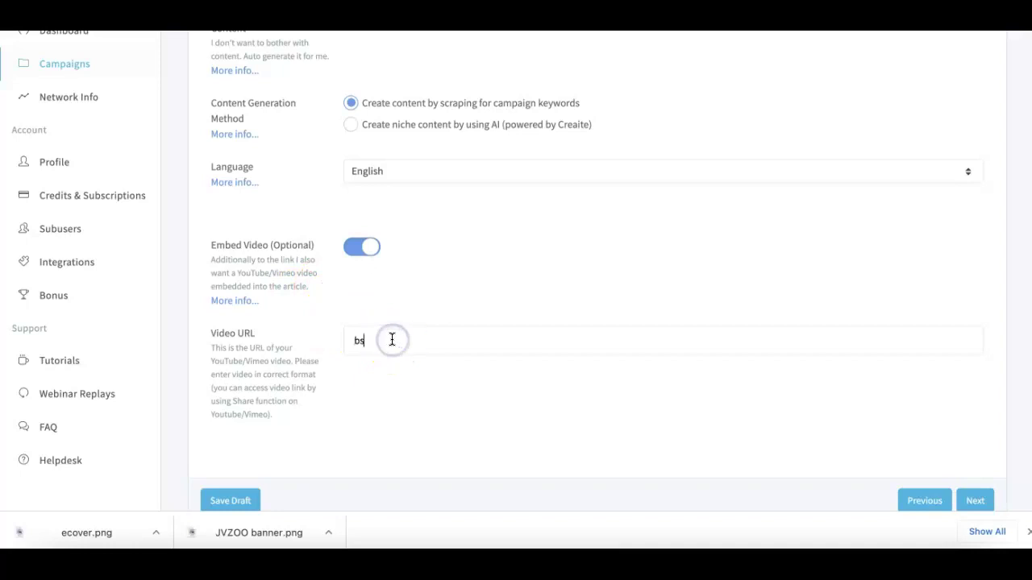
{"action": "left_click", "coordinate": [428, 368]}
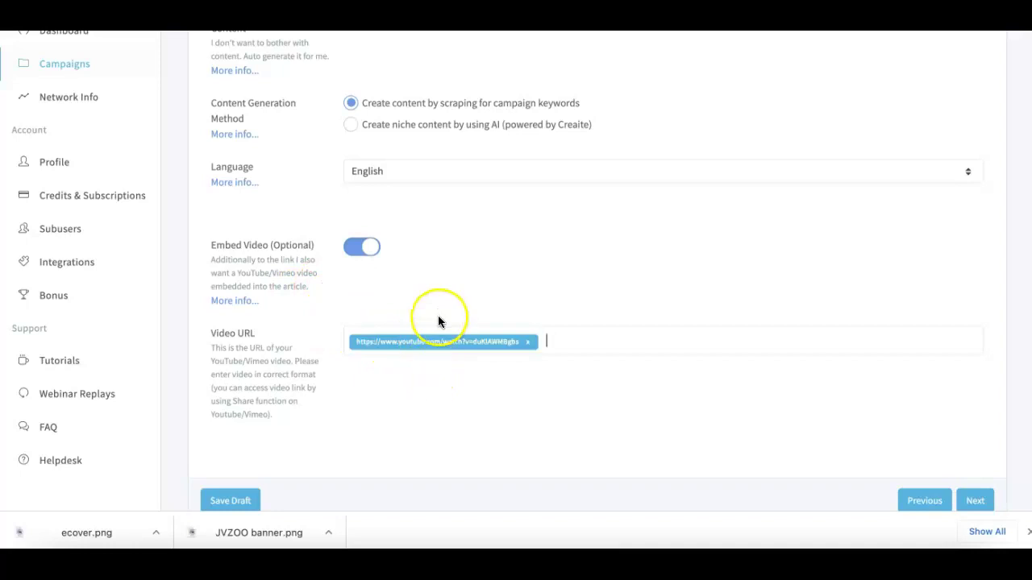
{"action": "scroll", "coordinate": [403, 258], "scroll_direction": "up", "scroll_amount": 3}
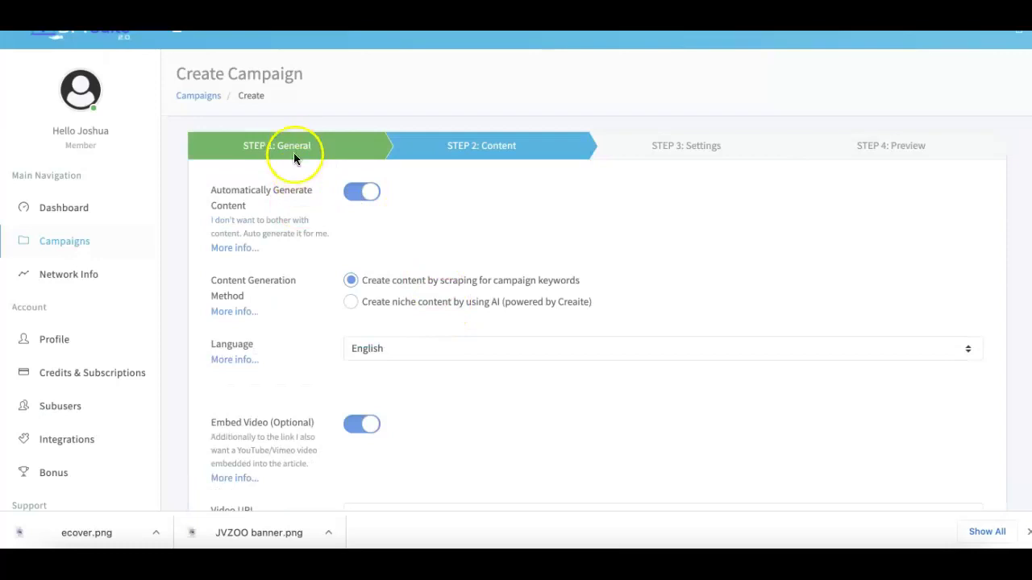
{"action": "scroll", "coordinate": [383, 260], "scroll_direction": "down", "scroll_amount": 3}
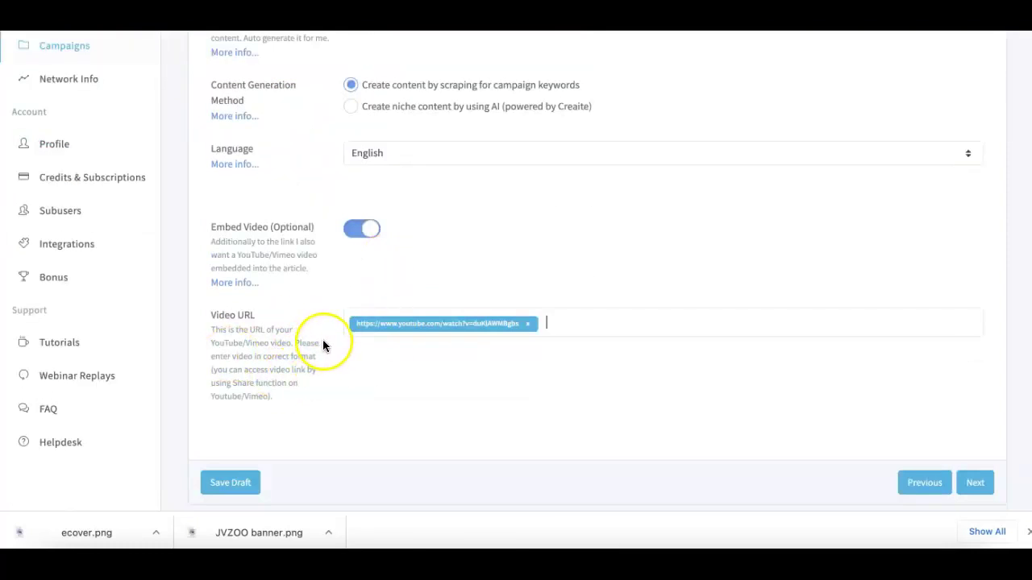
Step: Go to Step 3: Settings and drag Link Quantity from 25 up to 600
{"action": "left_click", "coordinate": [975, 482]}
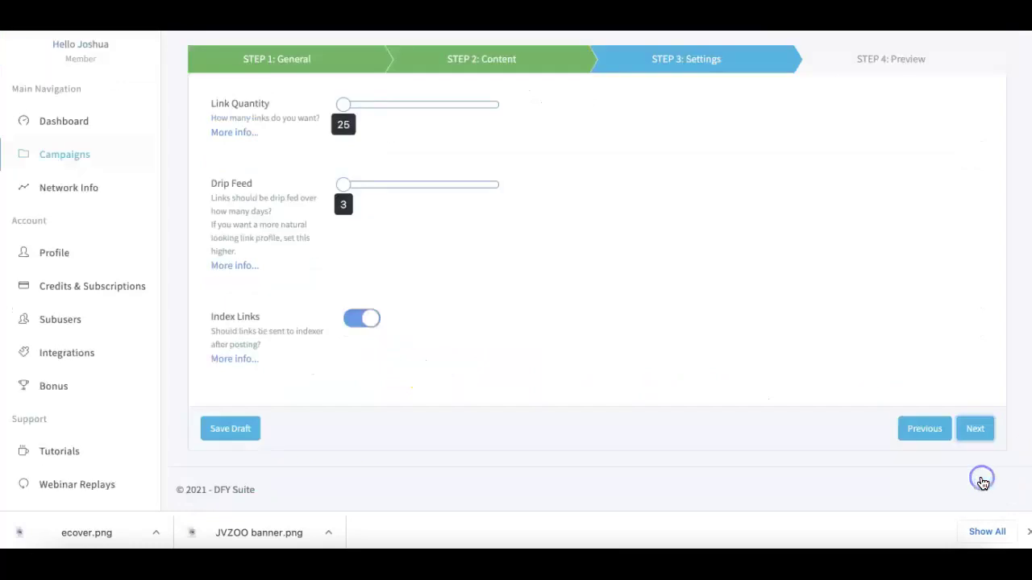
{"action": "scroll", "coordinate": [594, 266], "scroll_direction": "up", "scroll_amount": 2}
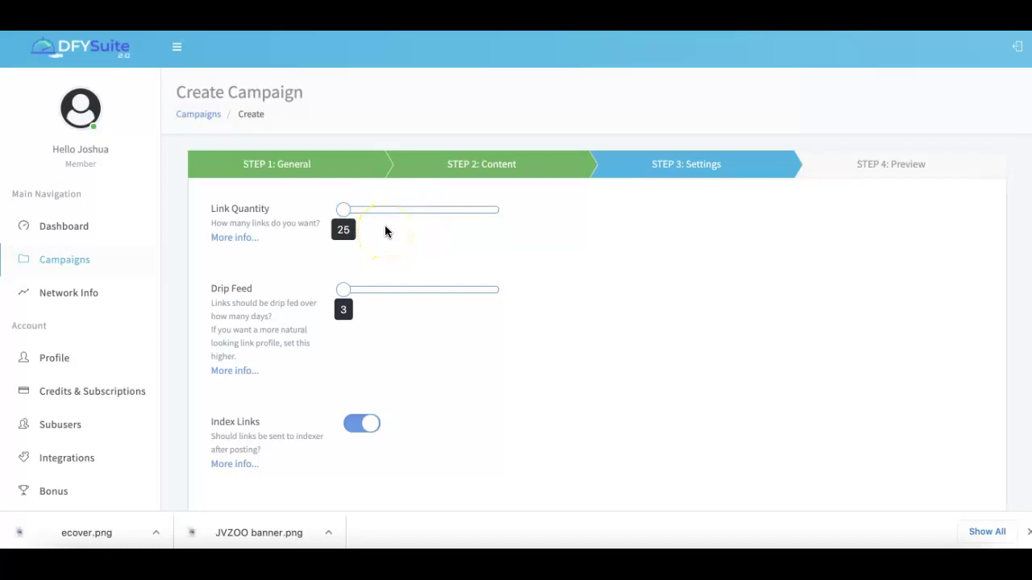
{"action": "left_click", "coordinate": [344, 215]}
{"action": "left_click_drag", "start_coordinate": [344, 214], "coordinate": [614, 211]}
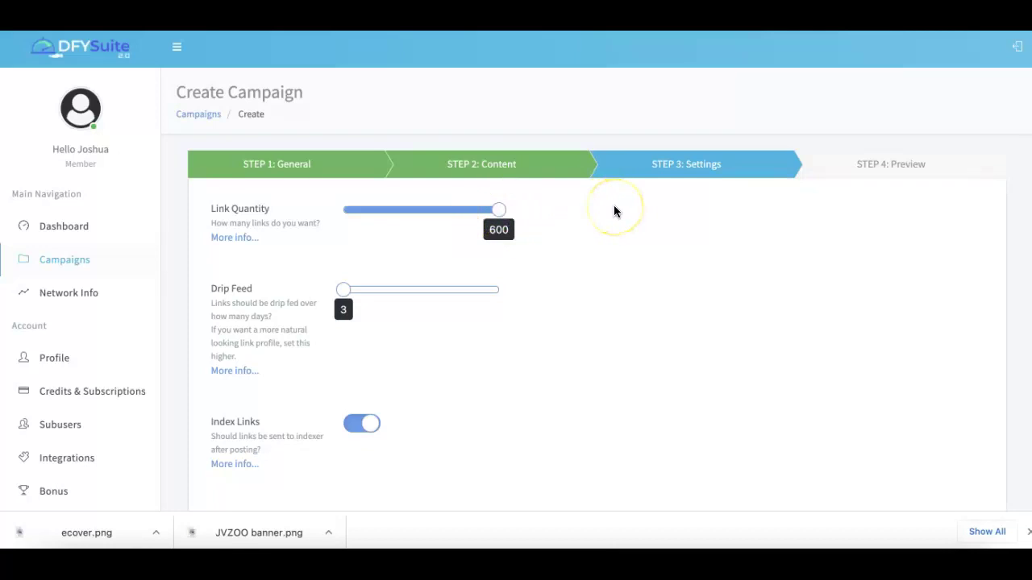
{"action": "left_click_drag", "start_coordinate": [484, 219], "coordinate": [570, 209]}
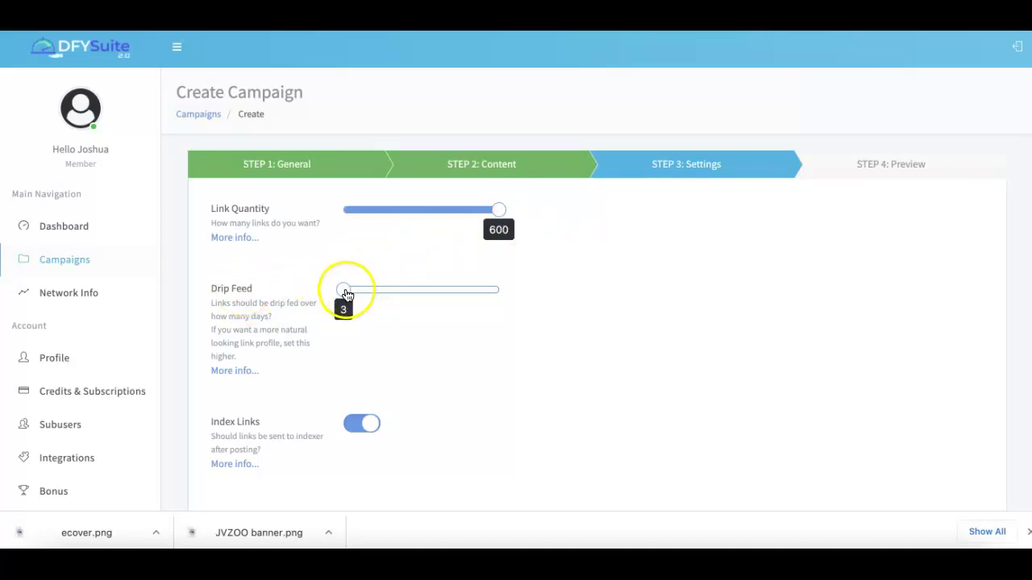
{"action": "mouse_move", "coordinate": [345, 294]}
{"action": "left_mouse_down"}
{"action": "mouse_move", "coordinate": [546, 285]}
{"action": "mouse_move", "coordinate": [331, 296]}
{"action": "left_mouse_up"}
{"action": "scroll", "coordinate": [388, 299], "scroll_direction": "down", "scroll_amount": 1}
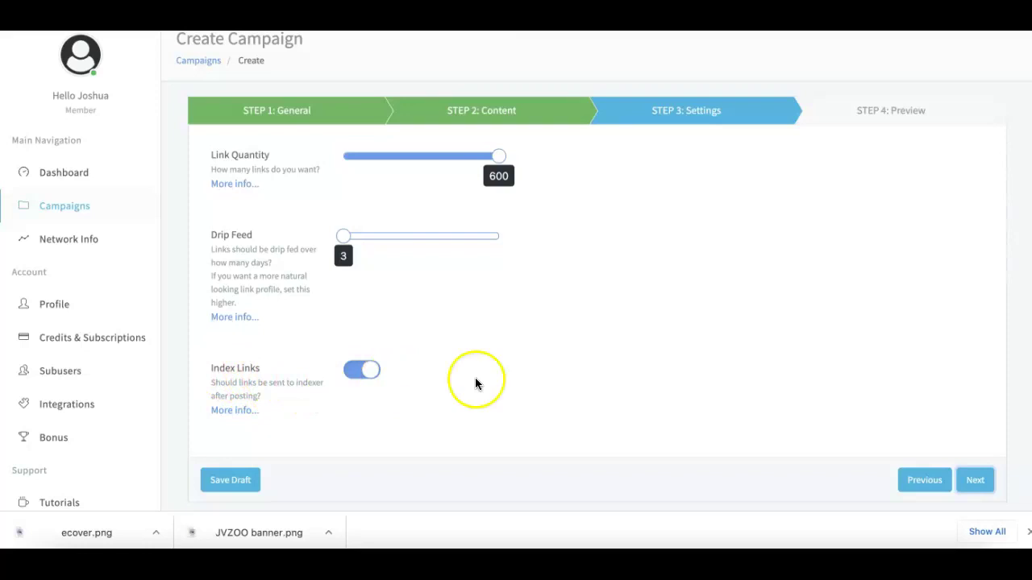
Step: Review the Preview summary showing 600 credits cost and create the campaign
{"action": "left_click", "coordinate": [979, 480]}
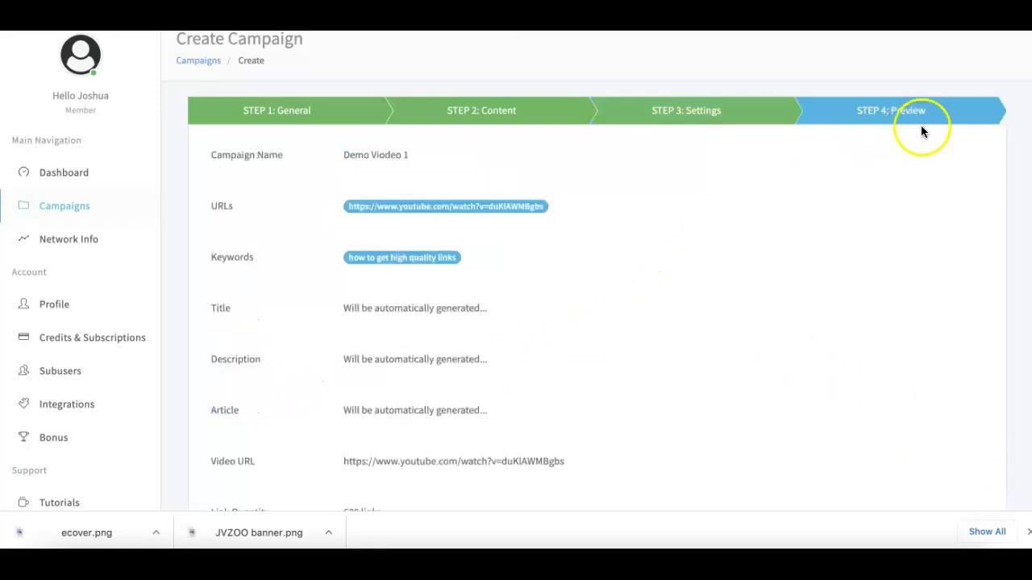
{"action": "scroll", "coordinate": [464, 198], "scroll_direction": "down", "scroll_amount": 5}
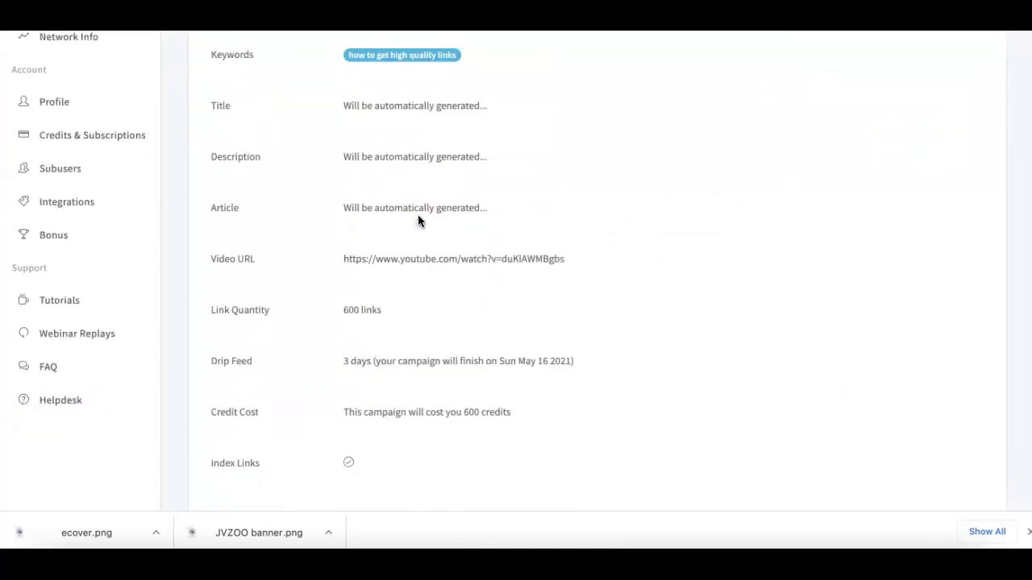
{"action": "scroll", "coordinate": [432, 207], "scroll_direction": "down", "scroll_amount": 3}
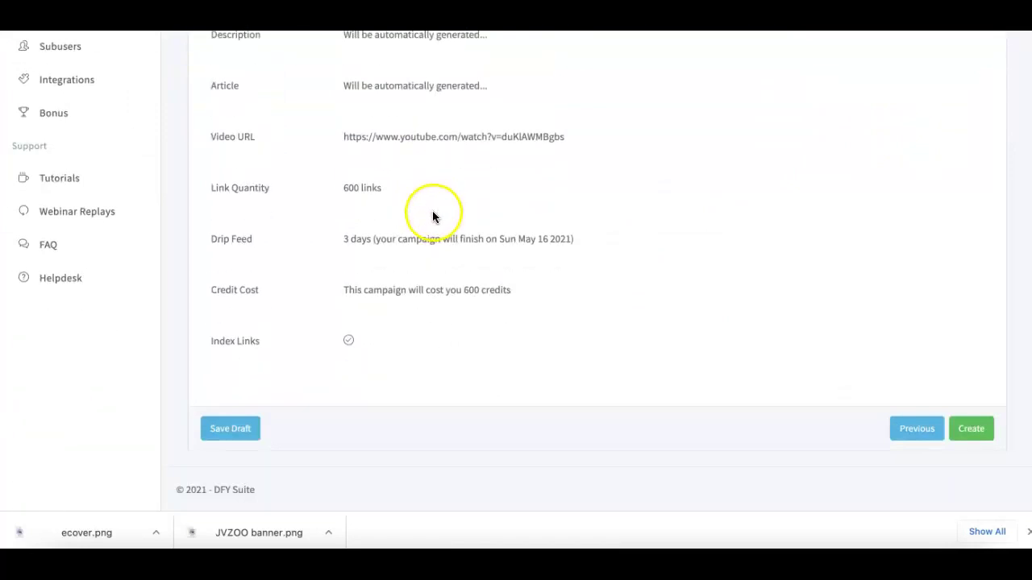
{"action": "left_click", "coordinate": [971, 429]}
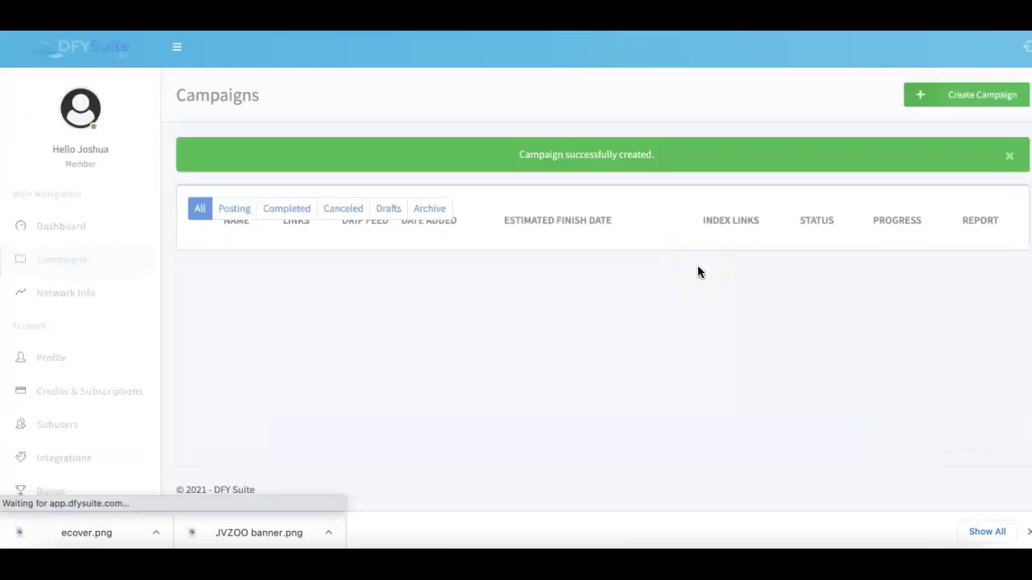
{"action": "left_click", "coordinate": [679, 272]}
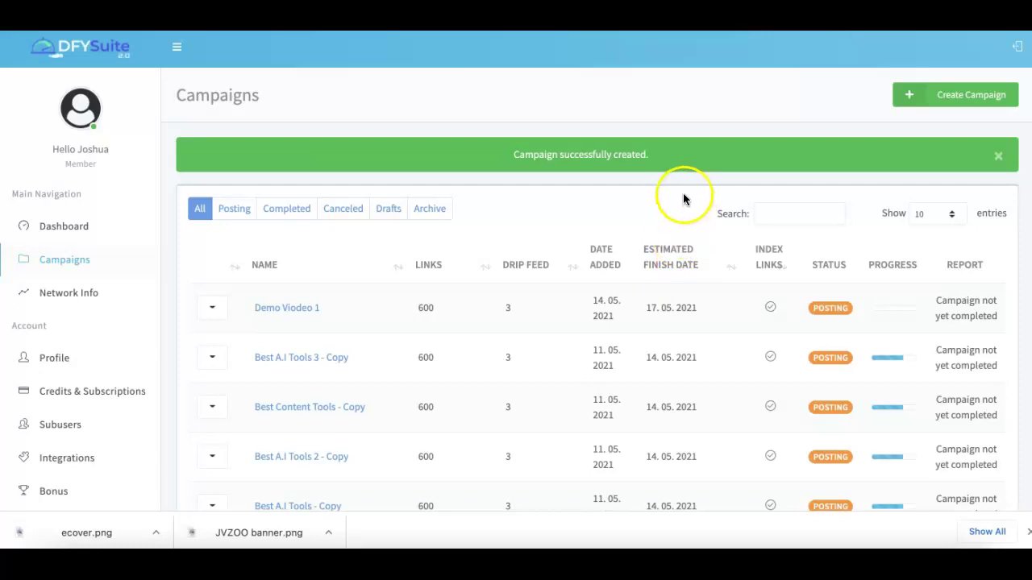
{"action": "scroll", "coordinate": [824, 282], "scroll_direction": "down", "scroll_amount": 1}
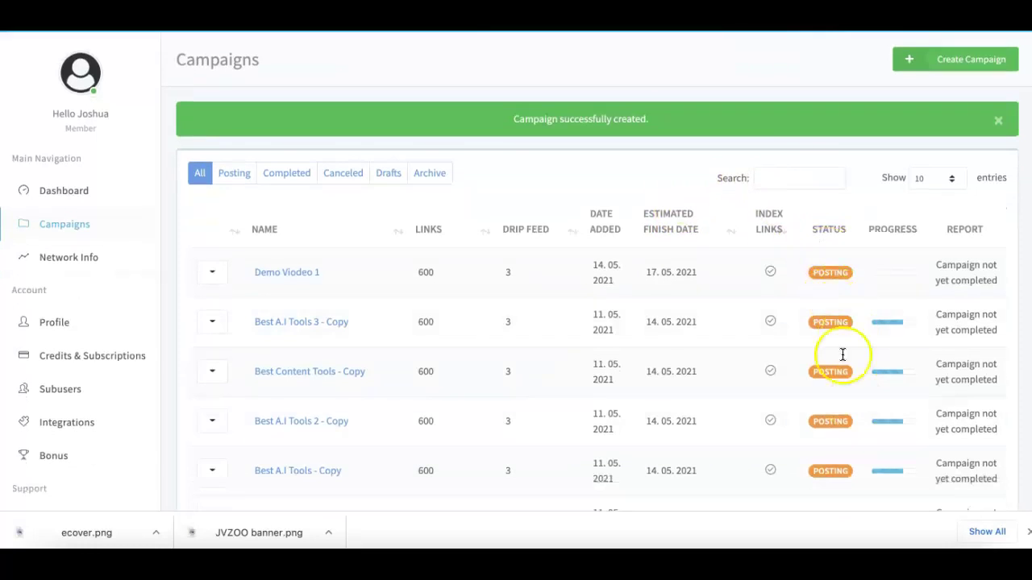
{"action": "scroll", "coordinate": [447, 182], "scroll_direction": "up", "scroll_amount": 1}
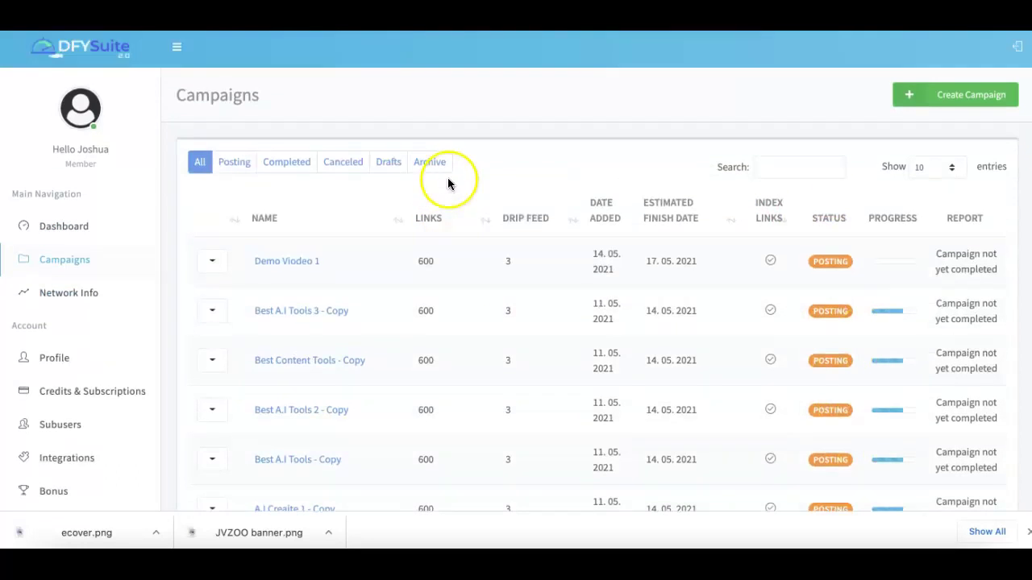
{"action": "scroll", "coordinate": [720, 290], "scroll_direction": "down", "scroll_amount": 2}
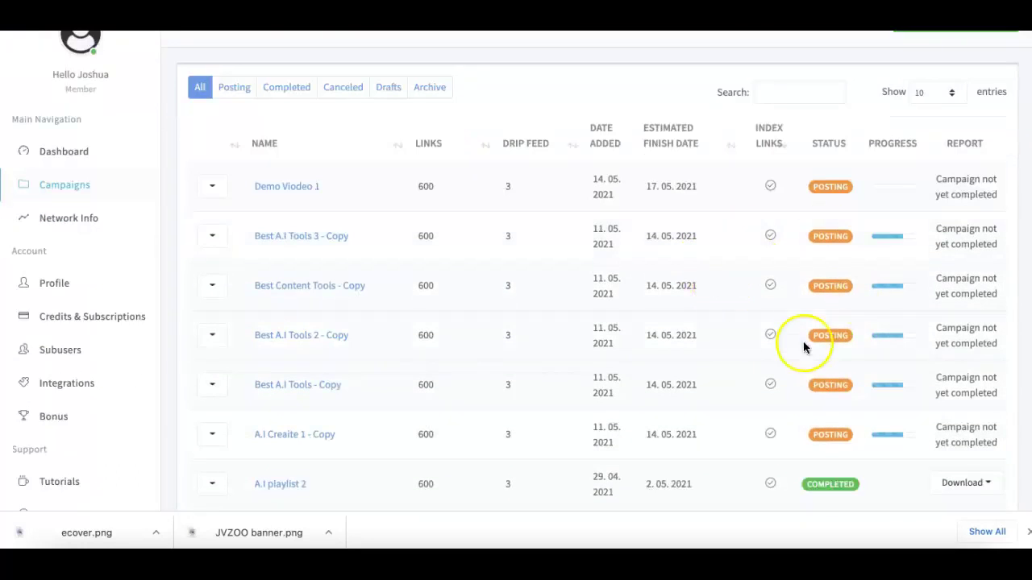
{"action": "scroll", "coordinate": [732, 258], "scroll_direction": "down", "scroll_amount": 3}
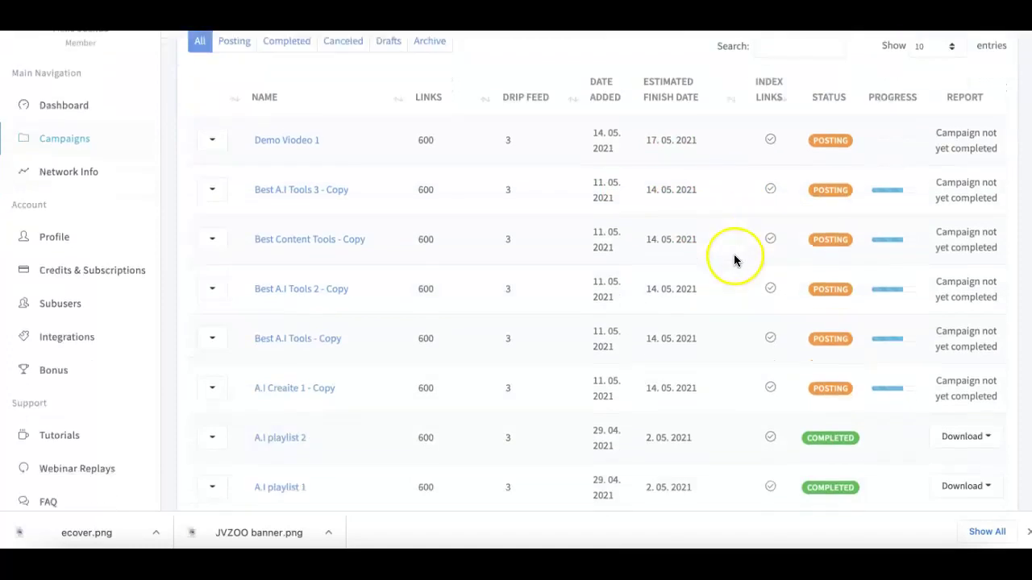
{"action": "scroll", "coordinate": [755, 232], "scroll_direction": "down", "scroll_amount": 4}
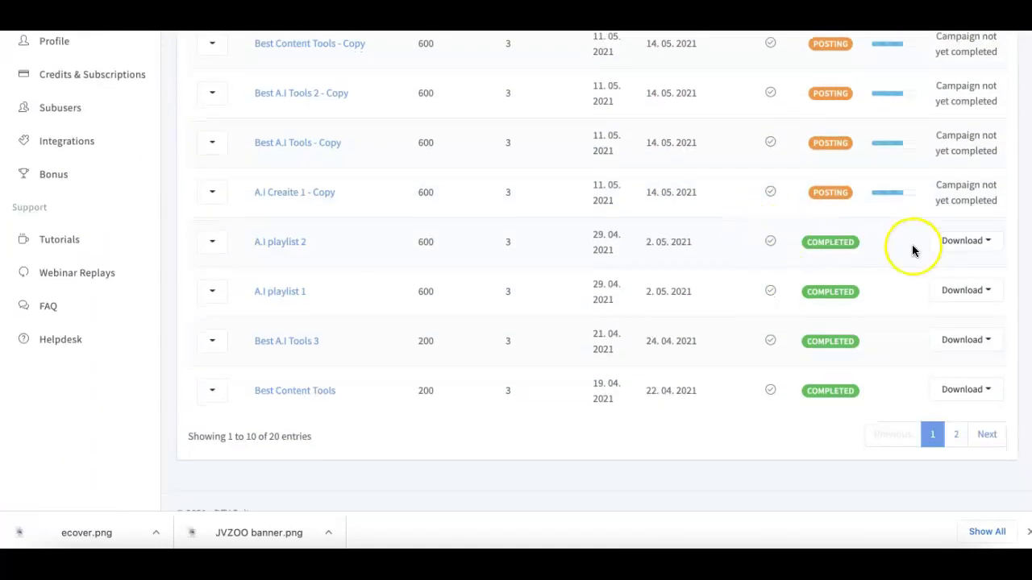
{"action": "left_click", "coordinate": [990, 242]}
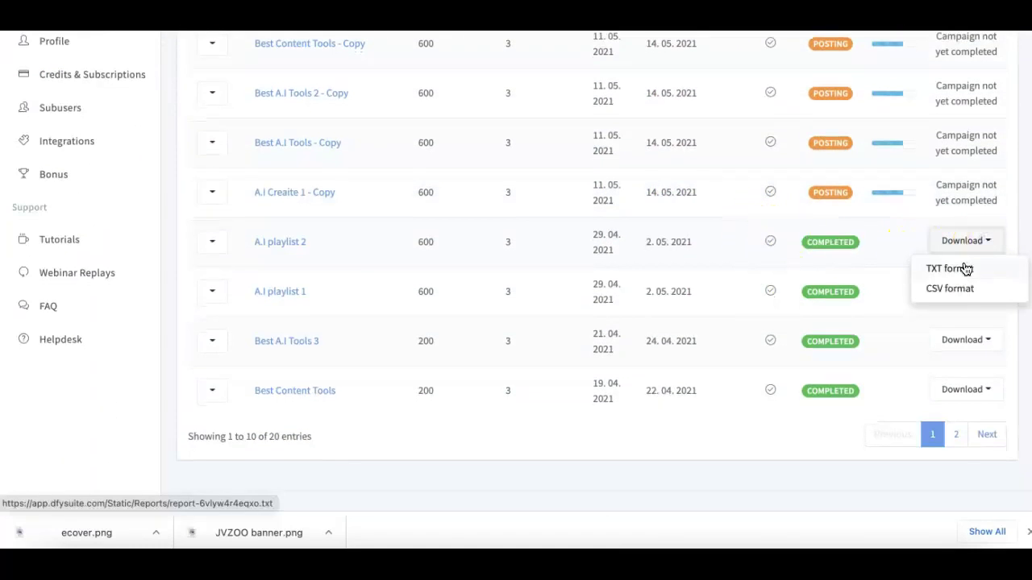
{"action": "left_click", "coordinate": [971, 295]}
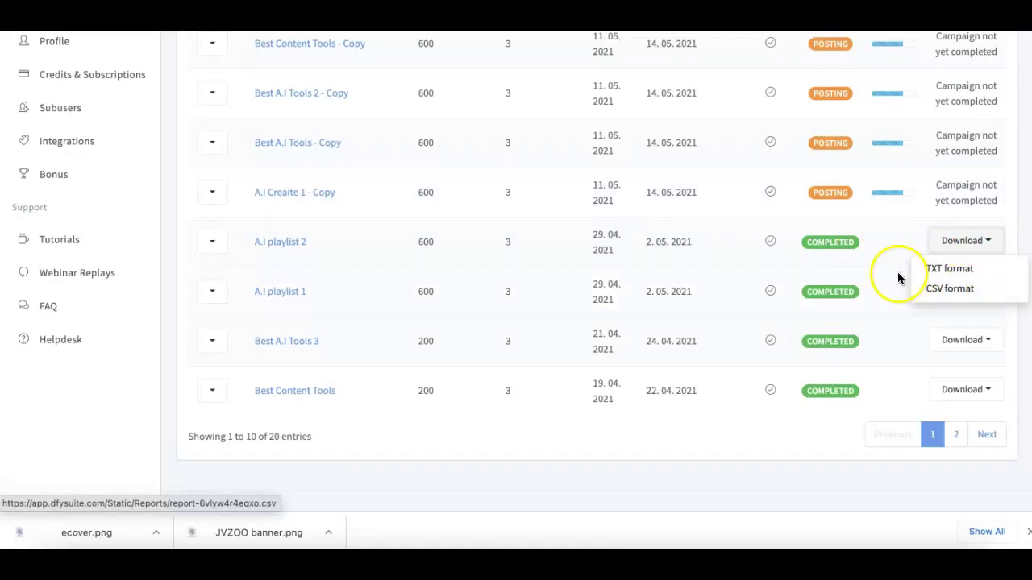
{"action": "left_click", "coordinate": [901, 248]}
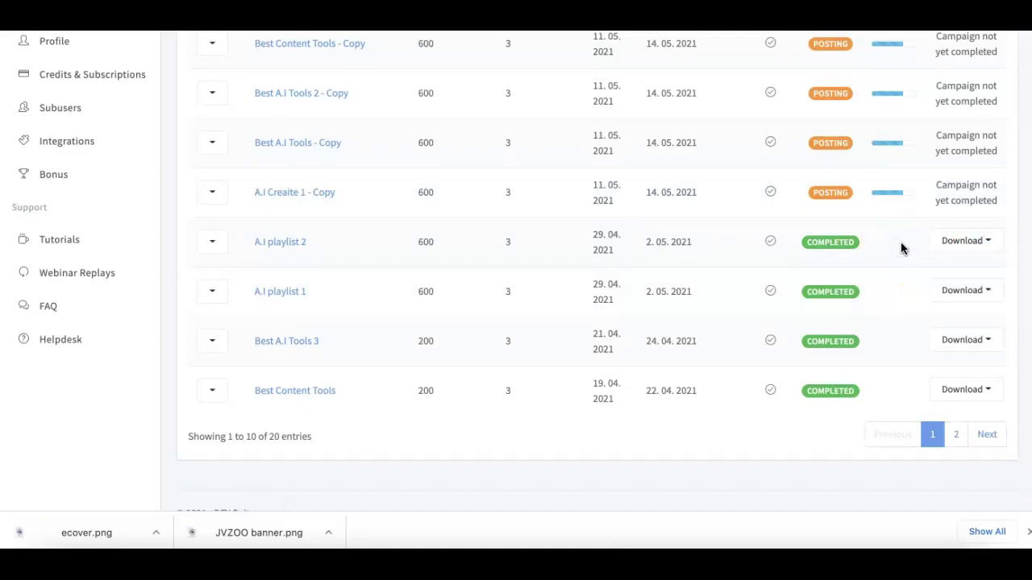
{"action": "scroll", "coordinate": [901, 248], "scroll_direction": "up", "scroll_amount": 2}
{"action": "left_click", "coordinate": [897, 249]}
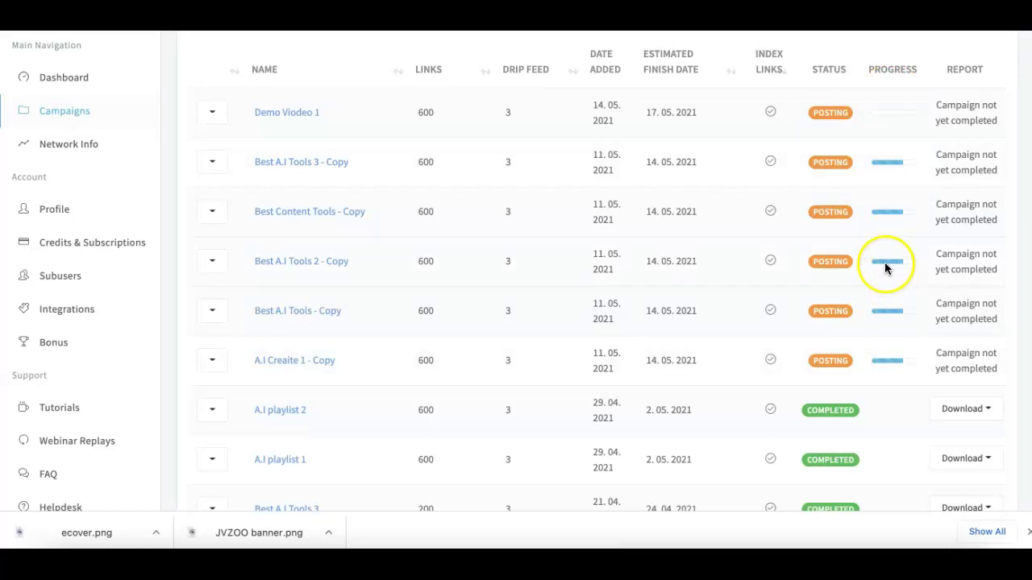
Step: View Network Info: 1000 network sites, Domain Authority and domains-by-TLD charts
{"action": "left_click", "coordinate": [72, 146]}
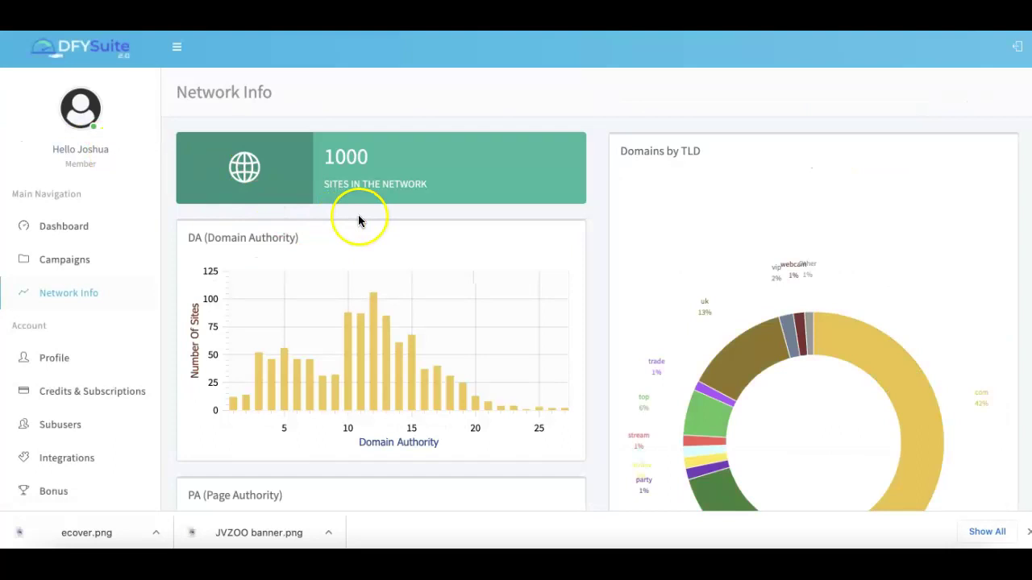
{"action": "scroll", "coordinate": [366, 214], "scroll_direction": "down", "scroll_amount": 2}
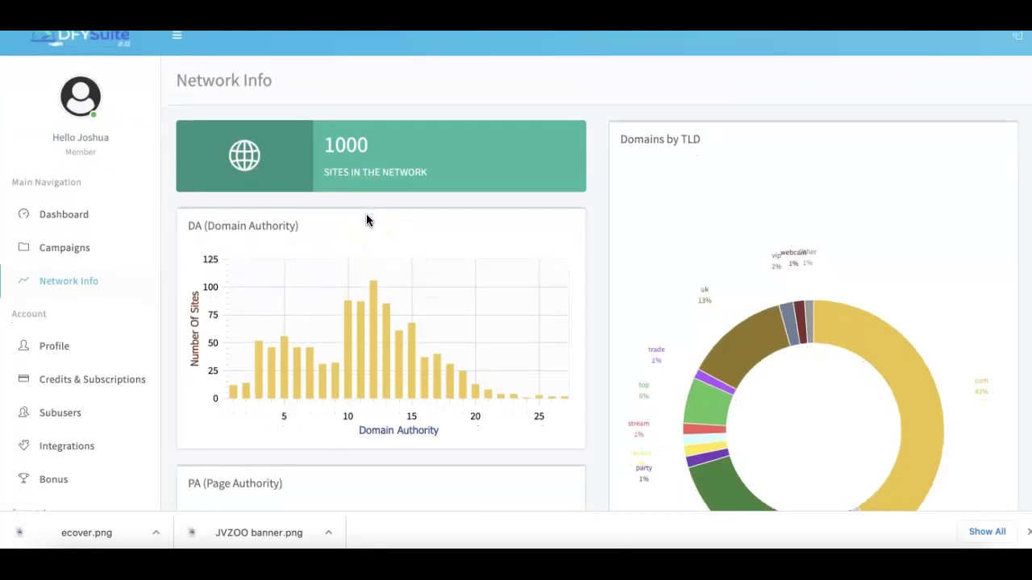
{"action": "scroll", "coordinate": [366, 220], "scroll_direction": "down", "scroll_amount": 1}
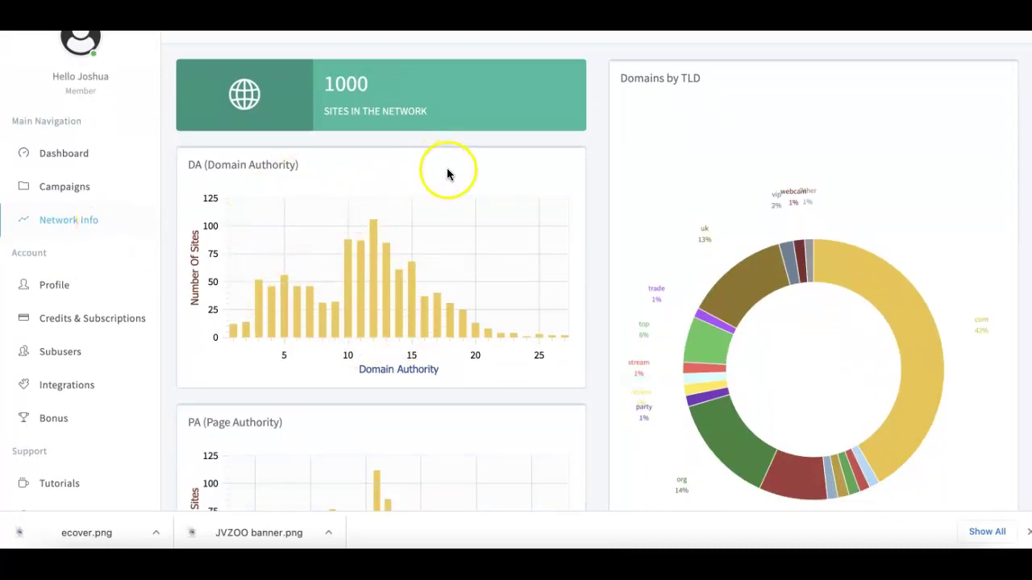
{"action": "scroll", "coordinate": [449, 171], "scroll_direction": "up", "scroll_amount": 3}
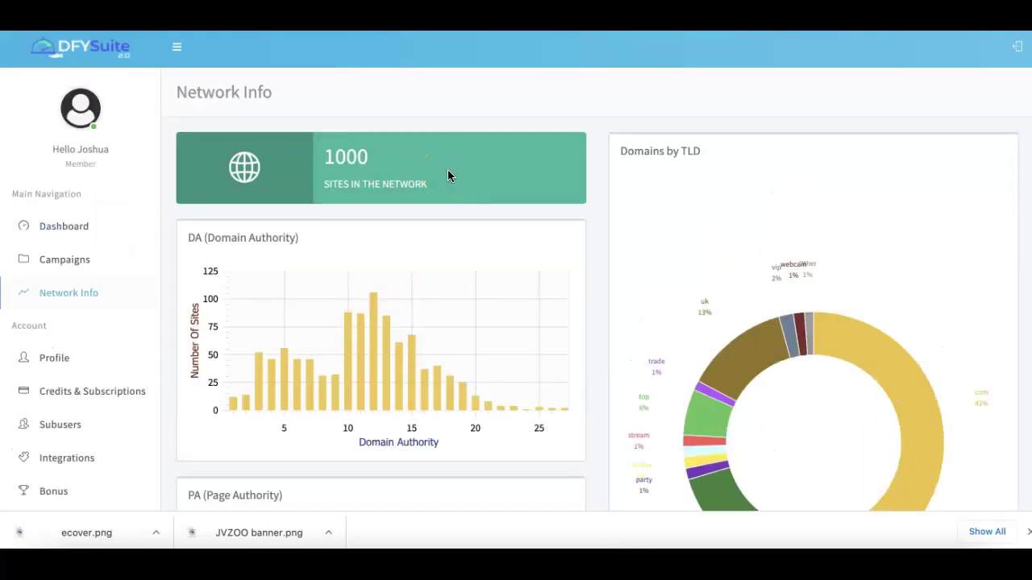